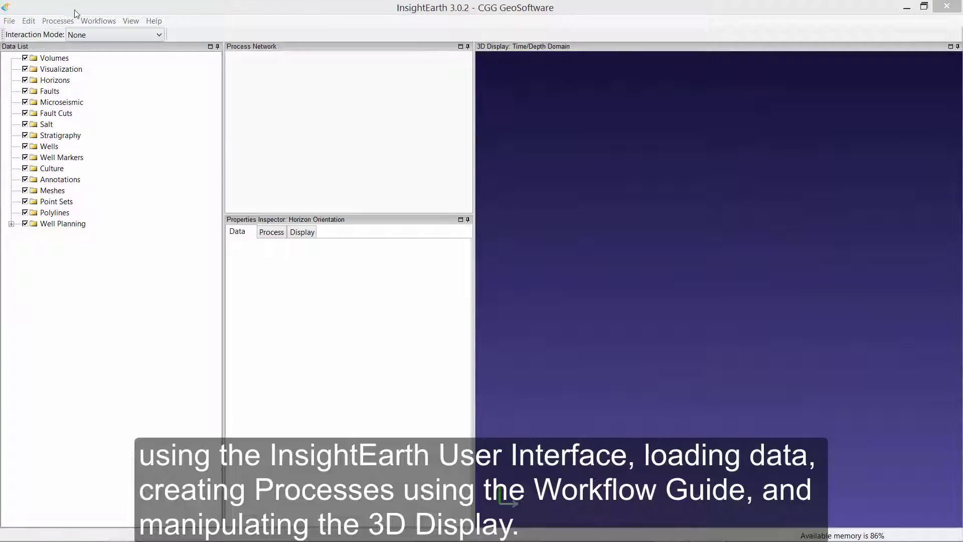
{"action": "left_click", "coordinate": [96, 22]}
{"action": "left_click", "coordinate": [96, 36]}
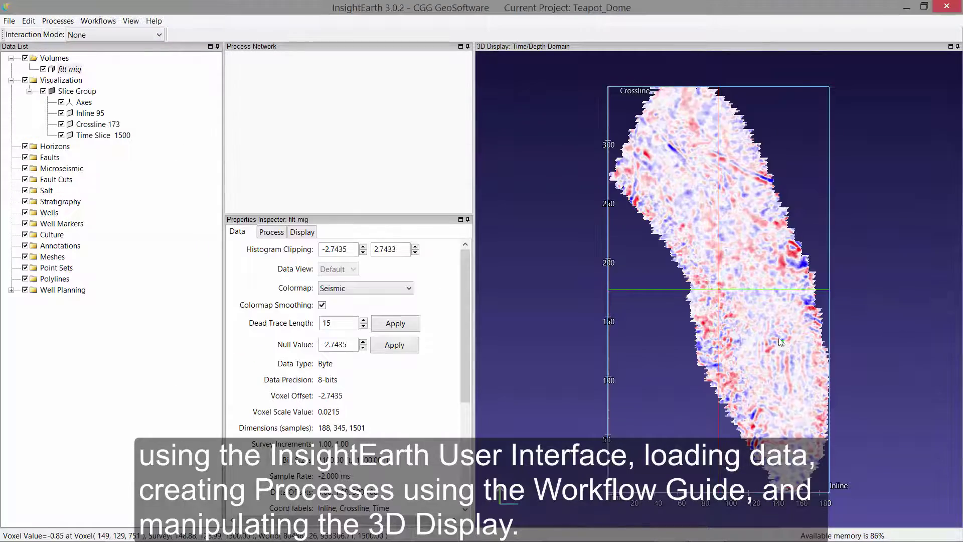
{"action": "left_click_drag", "start_coordinate": [780, 341], "coordinate": [712, 250]}
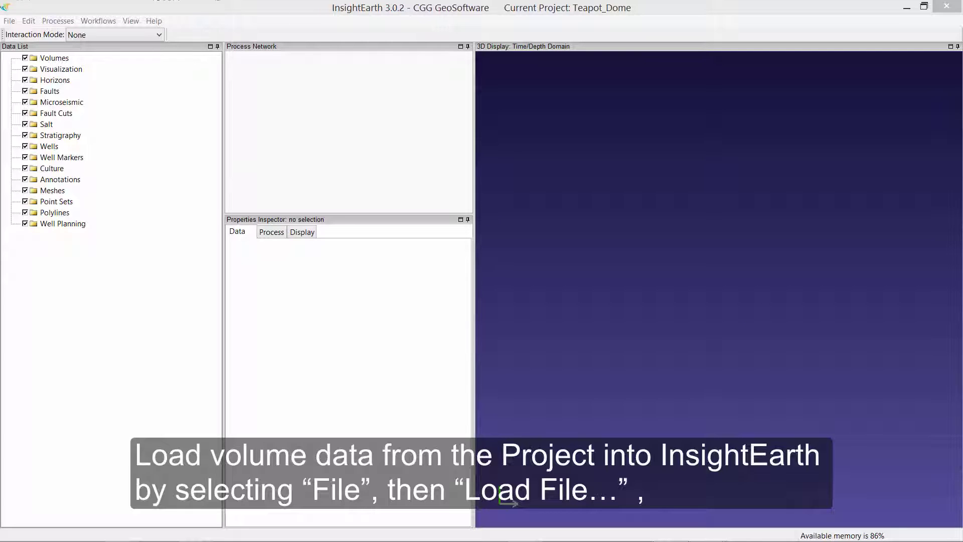
Load the volume file filt_mig.tvol from the Teapot_Dome project folder.
{"action": "left_click", "coordinate": [9, 20]}
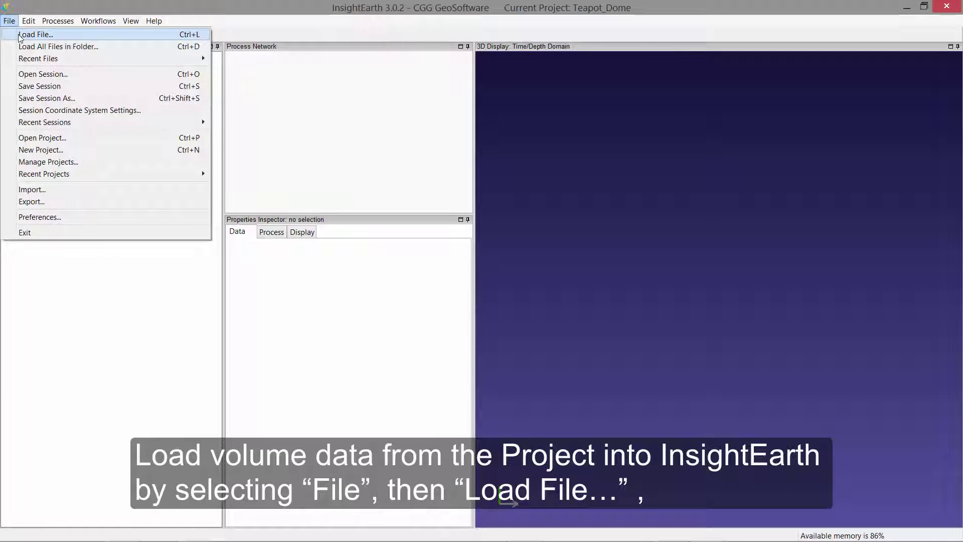
{"action": "left_click", "coordinate": [16, 34]}
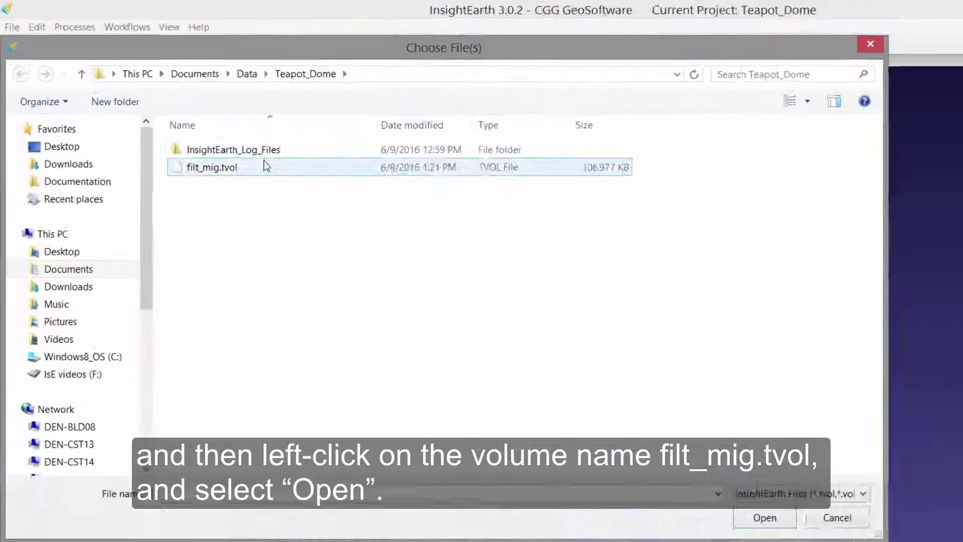
{"action": "left_click", "coordinate": [186, 130]}
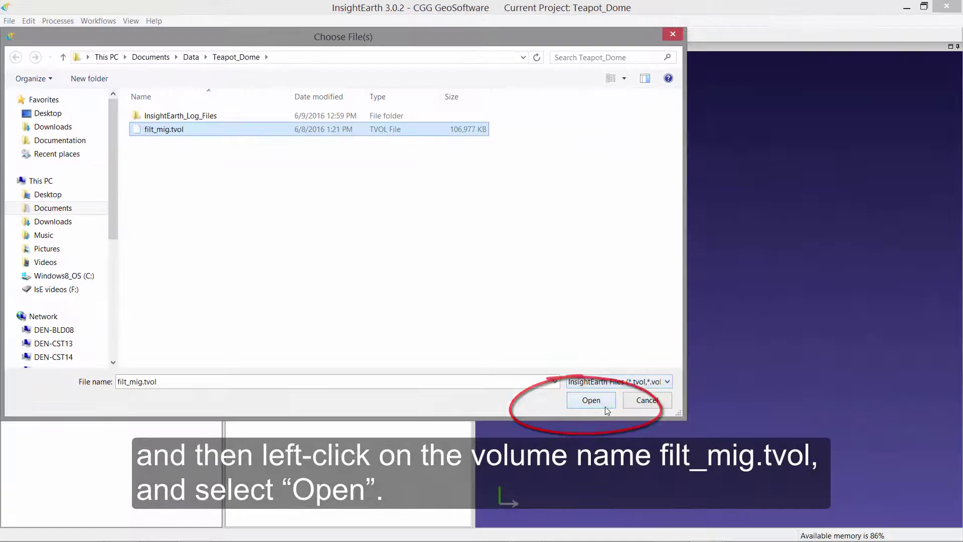
{"action": "left_click", "coordinate": [778, 527]}
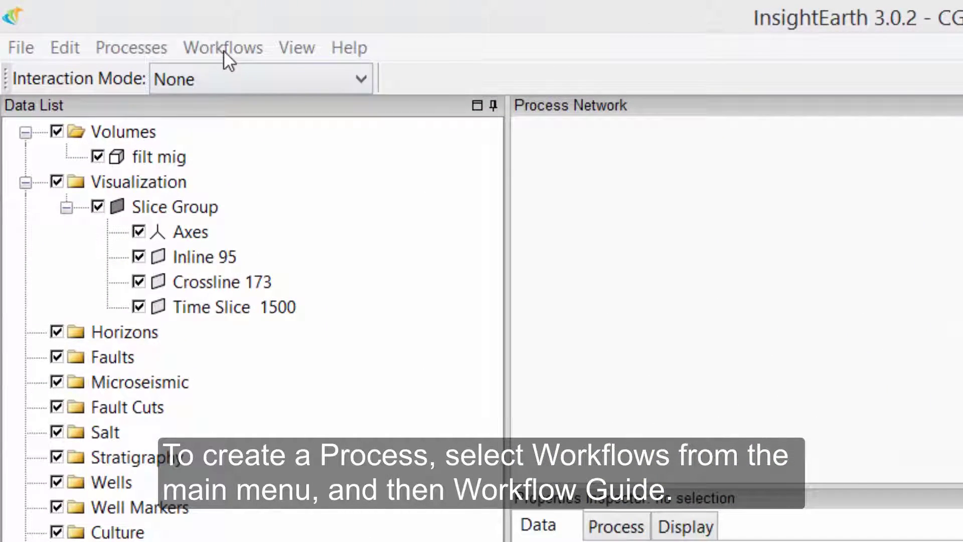
Use the Workflow Guide to create the Create Horizon Orientation Volume process under Data Conditioning's Remove Coherent Noise step.
{"action": "left_click", "coordinate": [223, 50]}
{"action": "left_click", "coordinate": [227, 74]}
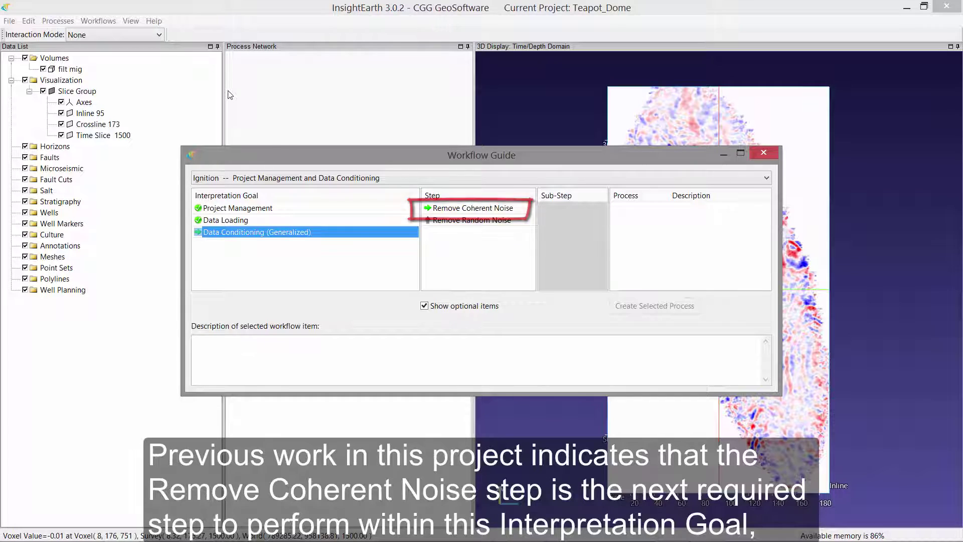
{"action": "left_click", "coordinate": [458, 210]}
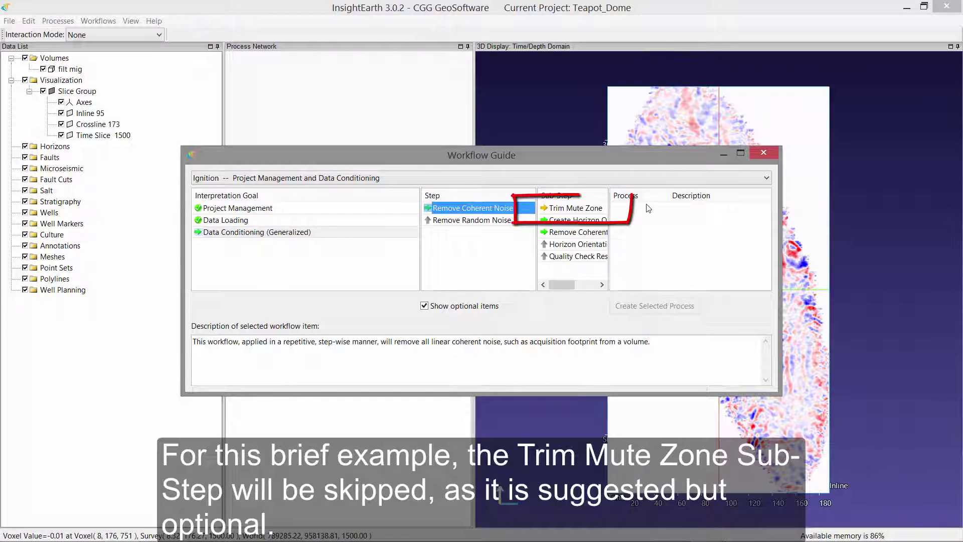
{"action": "left_click", "coordinate": [575, 212]}
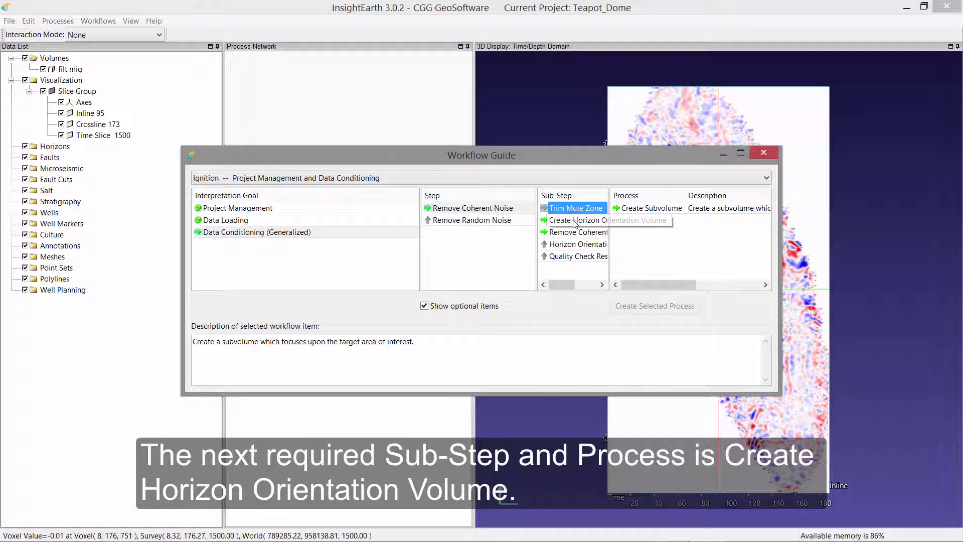
{"action": "left_click", "coordinate": [575, 223]}
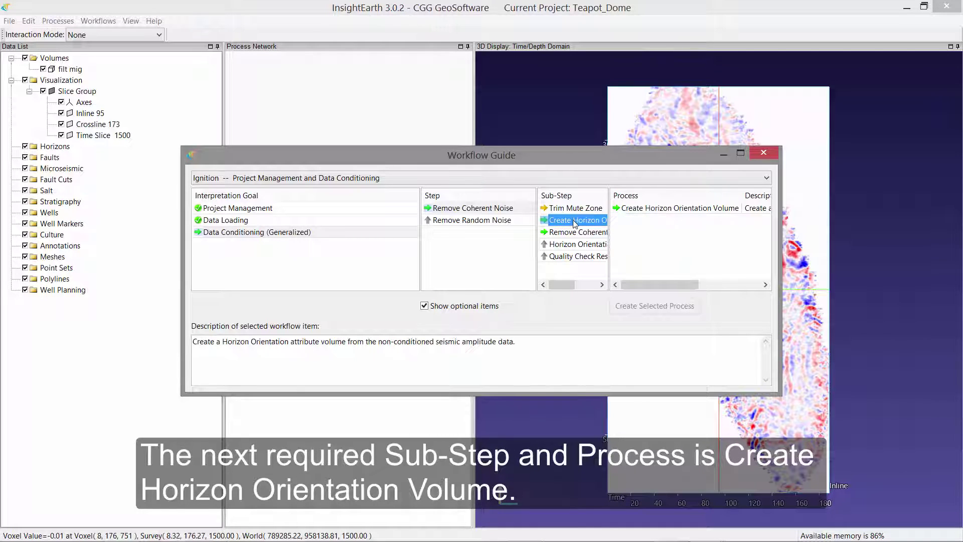
{"action": "left_click", "coordinate": [659, 208]}
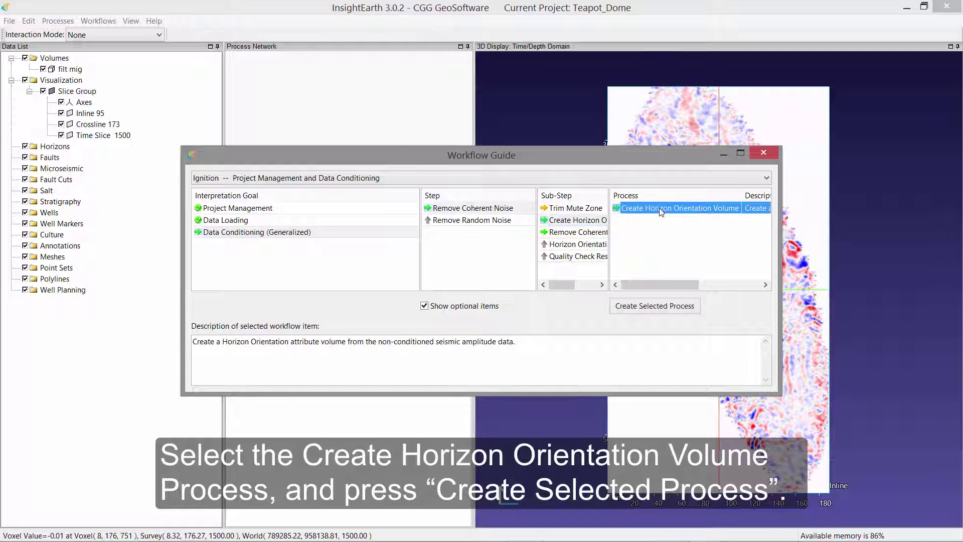
{"action": "left_click", "coordinate": [660, 310]}
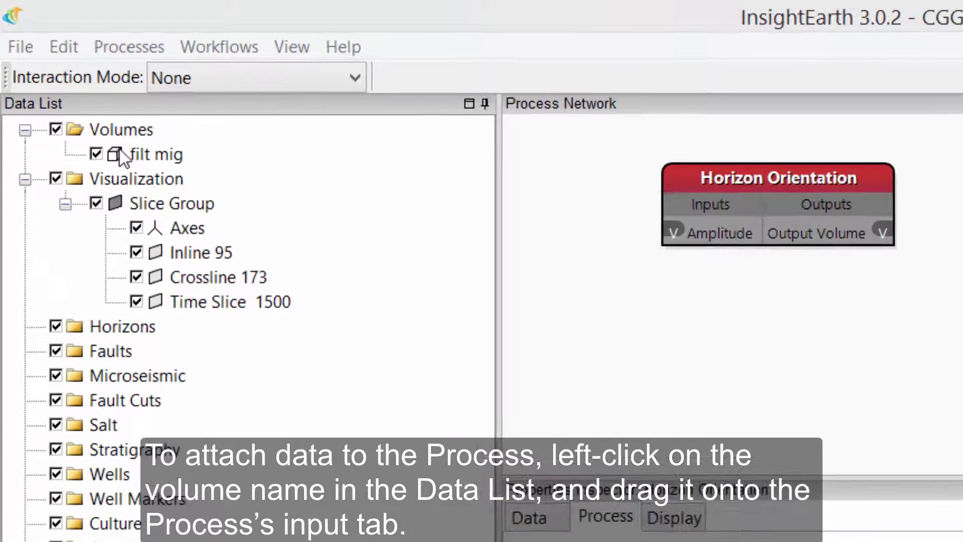
Connect the filt mig volume to the Amplitude input of the Horizon Orientation process and dismiss the dead trace length warning.
{"action": "left_click", "coordinate": [117, 153]}
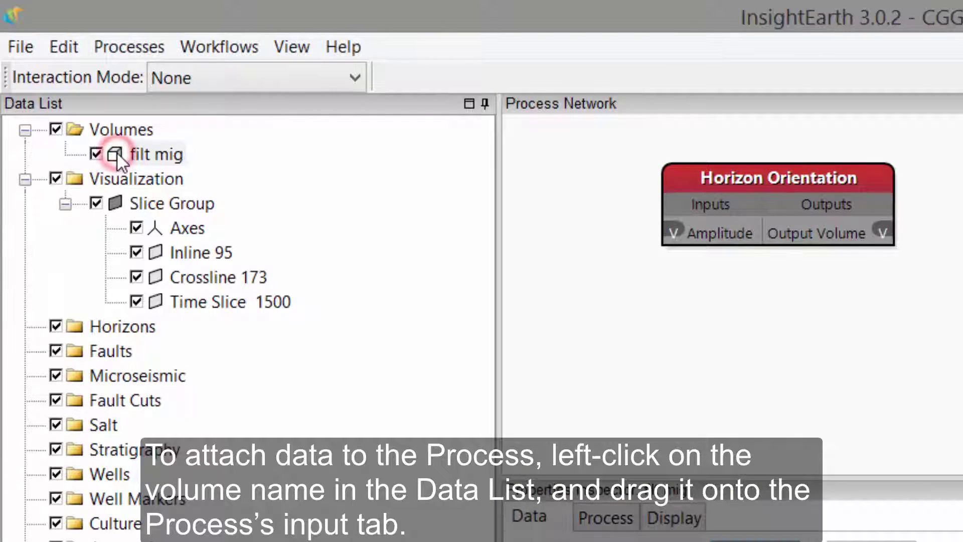
{"action": "left_click_drag", "start_coordinate": [113, 154], "coordinate": [471, 211]}
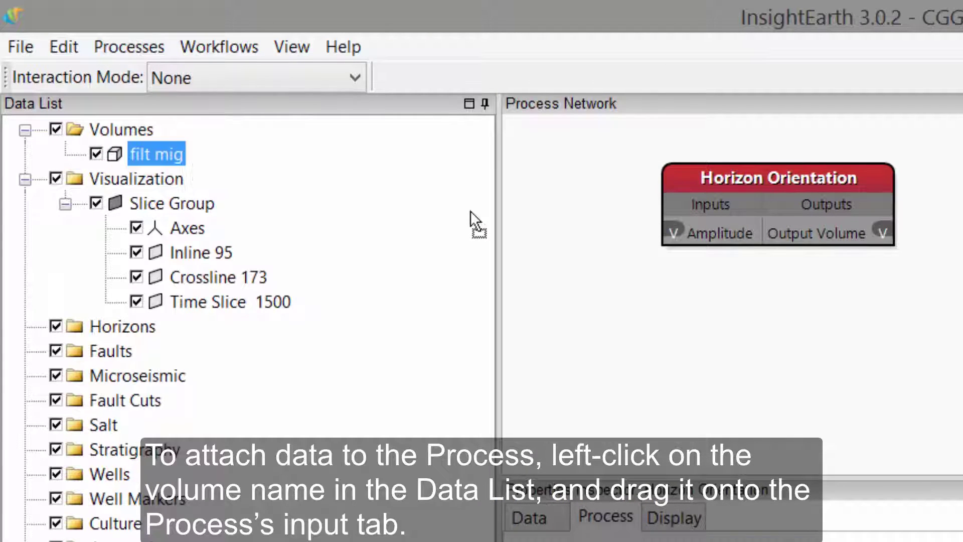
{"action": "left_click_drag", "start_coordinate": [647, 228], "coordinate": [685, 235]}
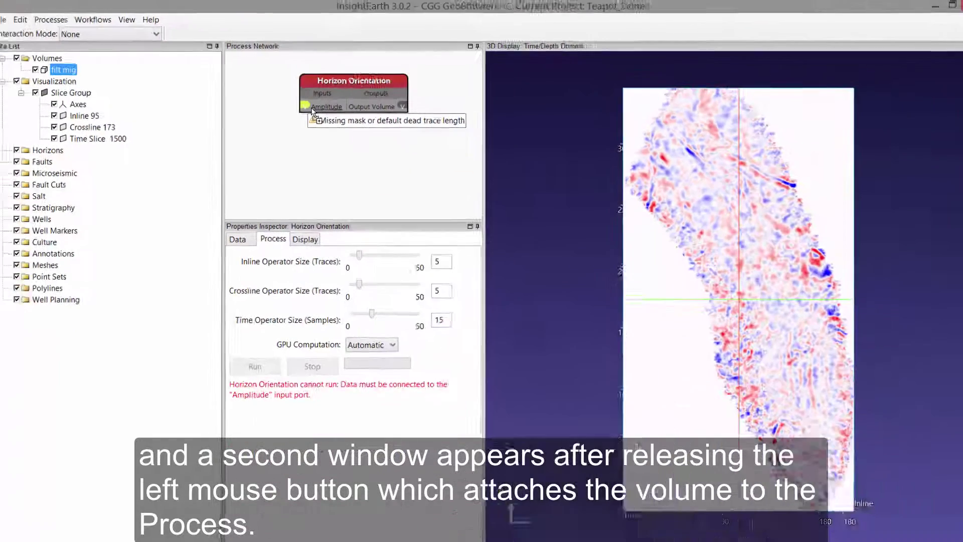
{"action": "left_click_drag", "start_coordinate": [309, 109], "coordinate": [309, 109]}
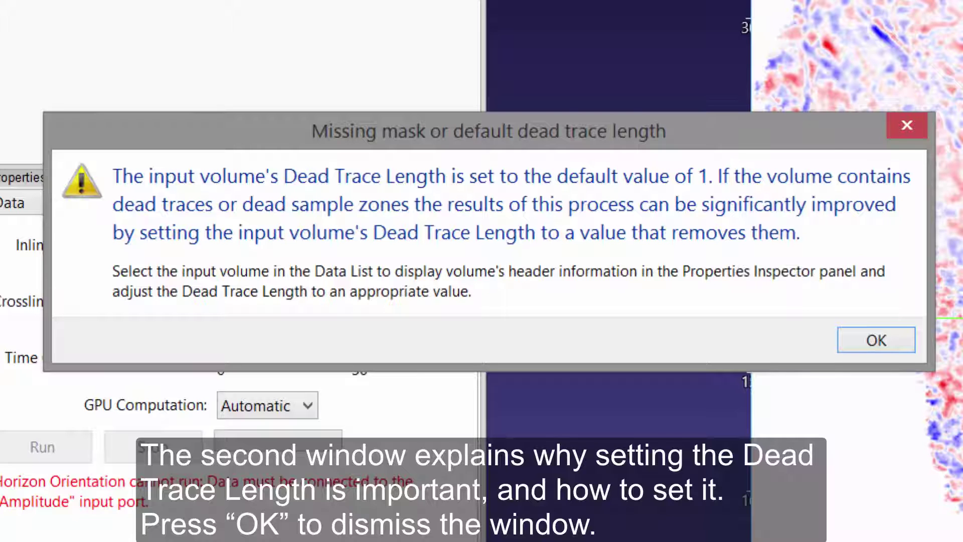
{"action": "left_click", "coordinate": [856, 341]}
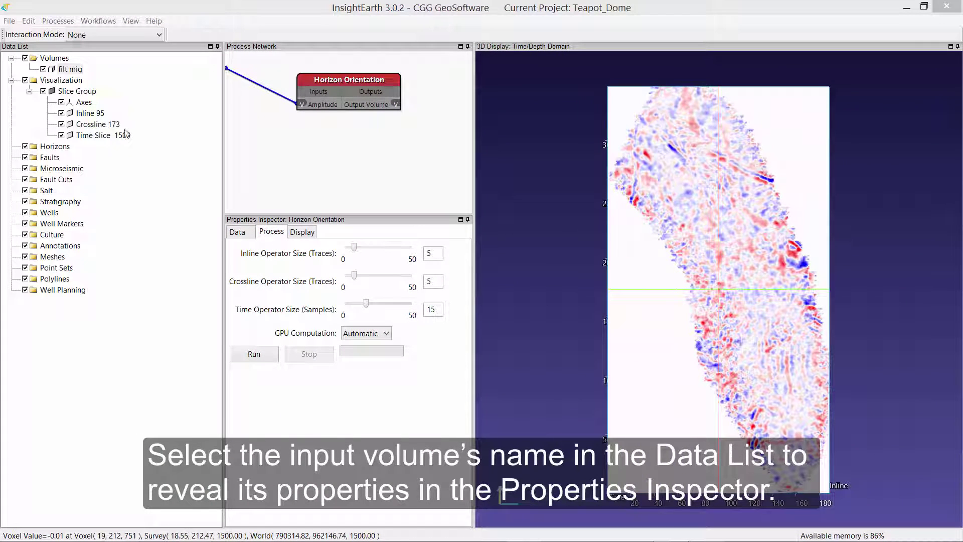
Set the Dead Trace Length of the filt mig volume to 15 and apply it.
{"action": "left_click", "coordinate": [66, 69]}
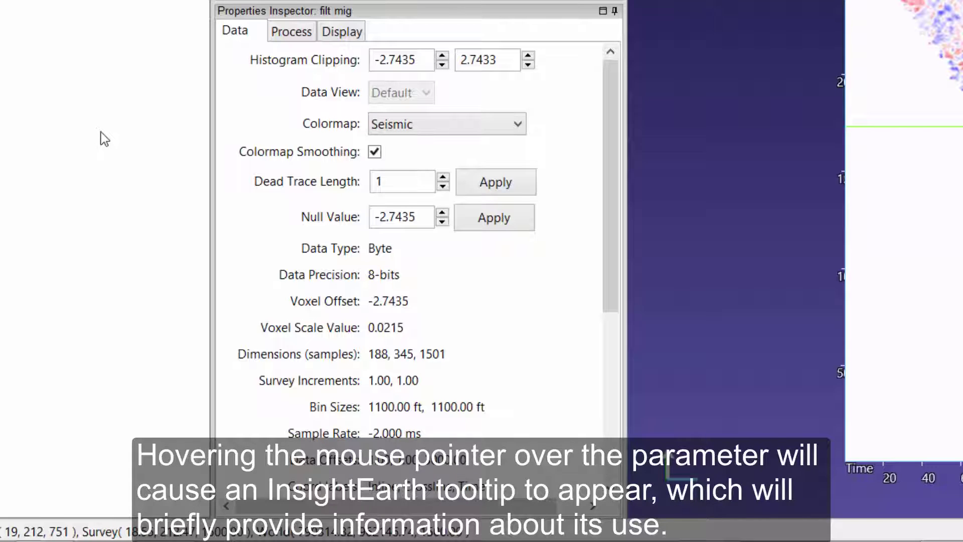
{"action": "mouse_move", "coordinate": [399, 183]}
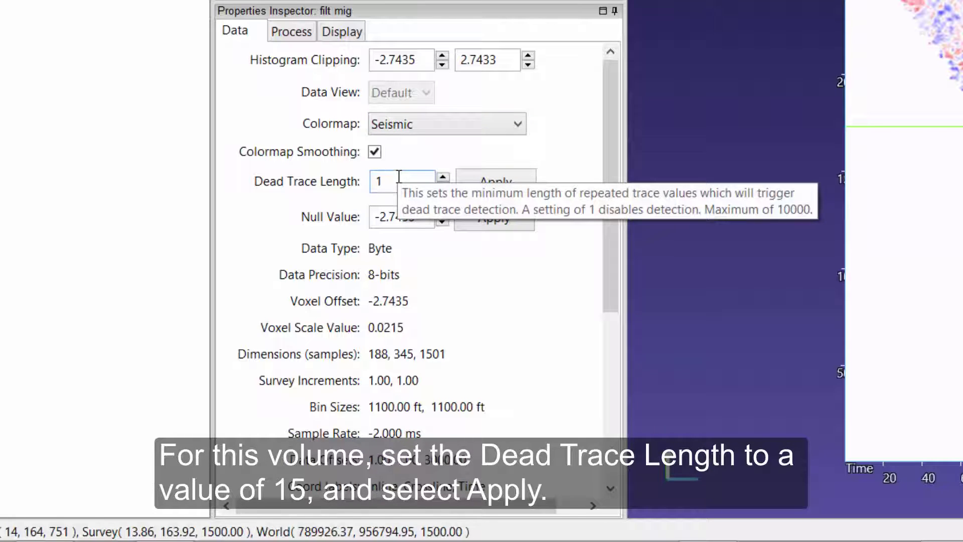
{"action": "type", "text": "5"}
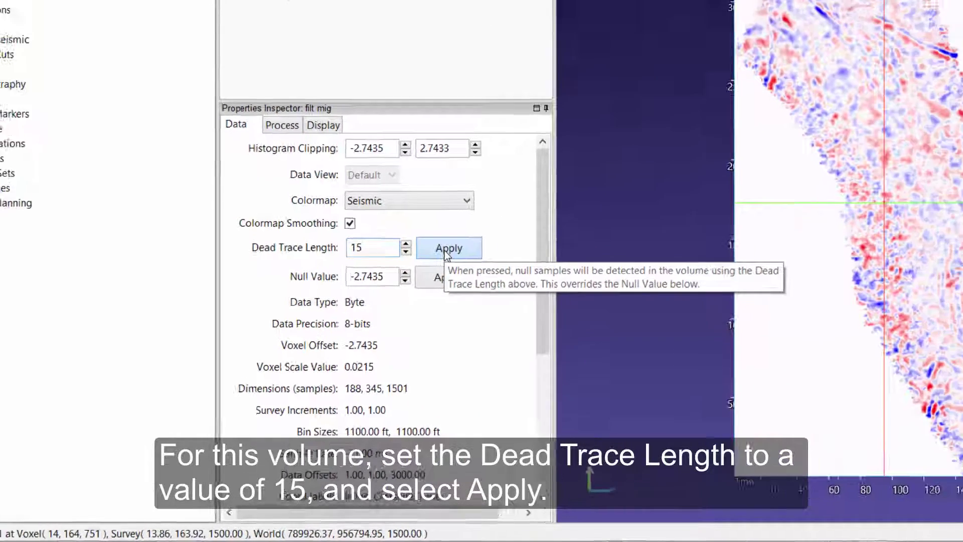
{"action": "left_click", "coordinate": [493, 188]}
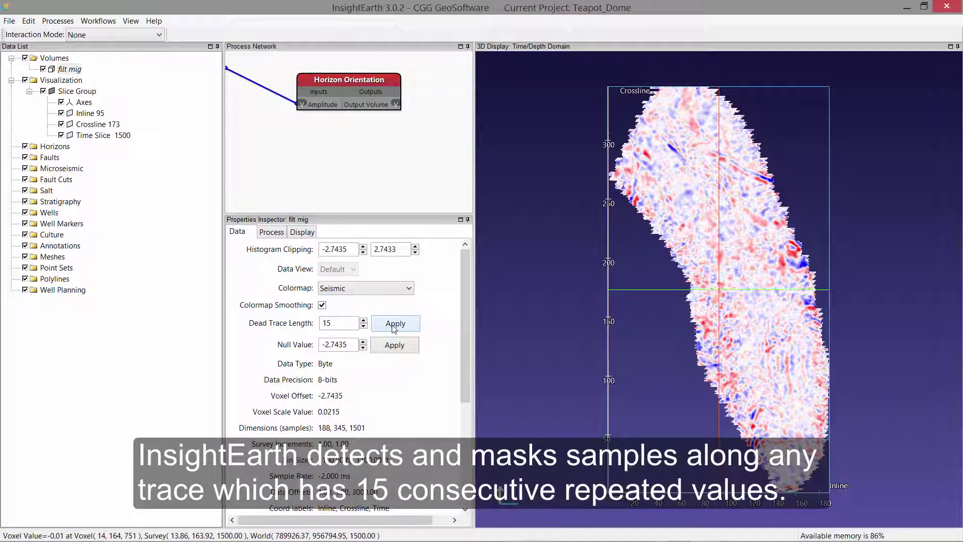
Align the 3D display to the inline and examine the dead trace masking at the upper end of the section.
{"action": "left_click", "coordinate": [740, 281]}
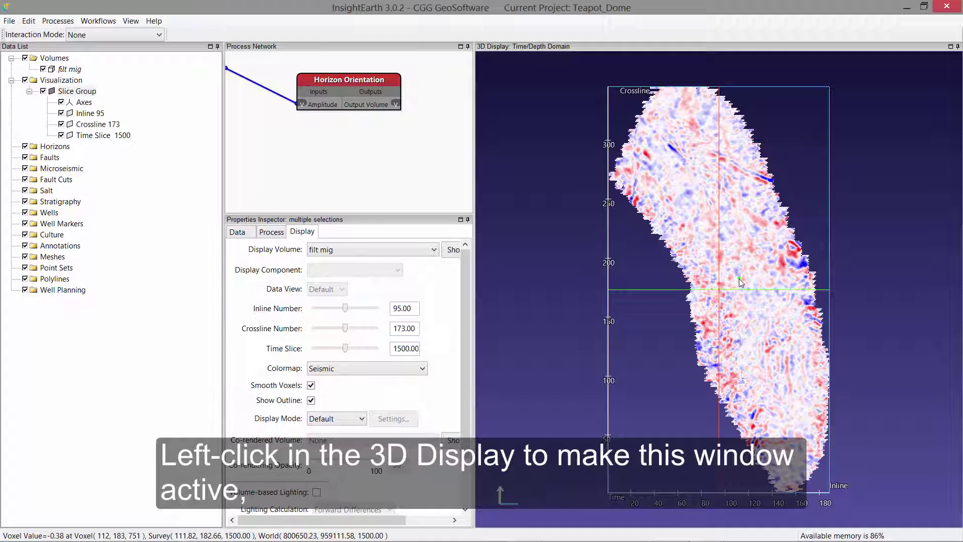
{"action": "right_click", "coordinate": [739, 278]}
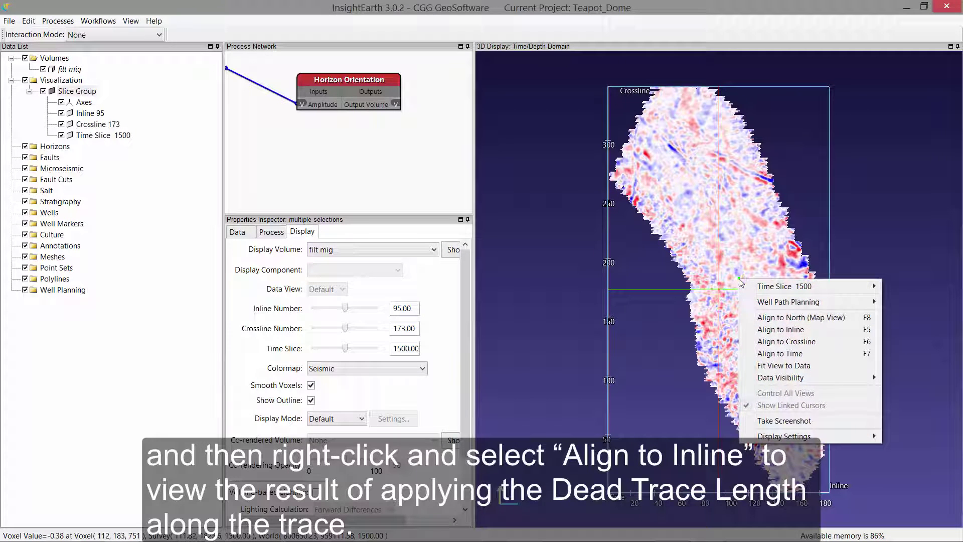
{"action": "left_click", "coordinate": [757, 328]}
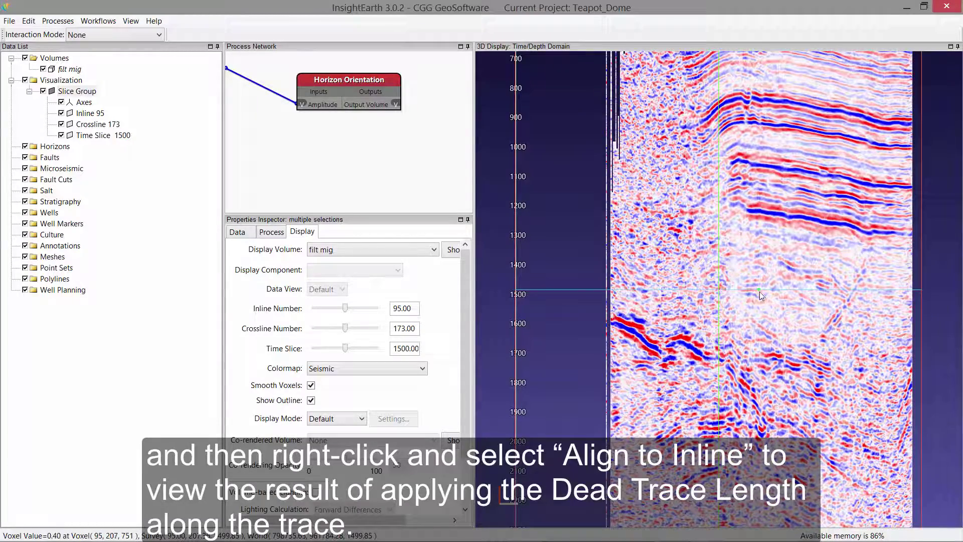
{"action": "middle_click_drag", "start_coordinate": [759, 290], "coordinate": [733, 516]}
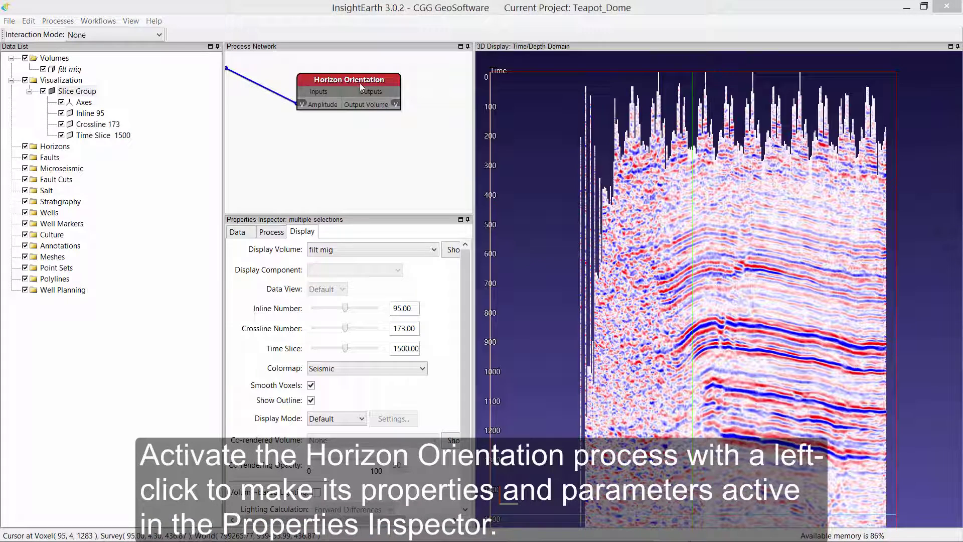
Run the Horizon Orientation process with its default operator sizes.
{"action": "left_click", "coordinate": [359, 85]}
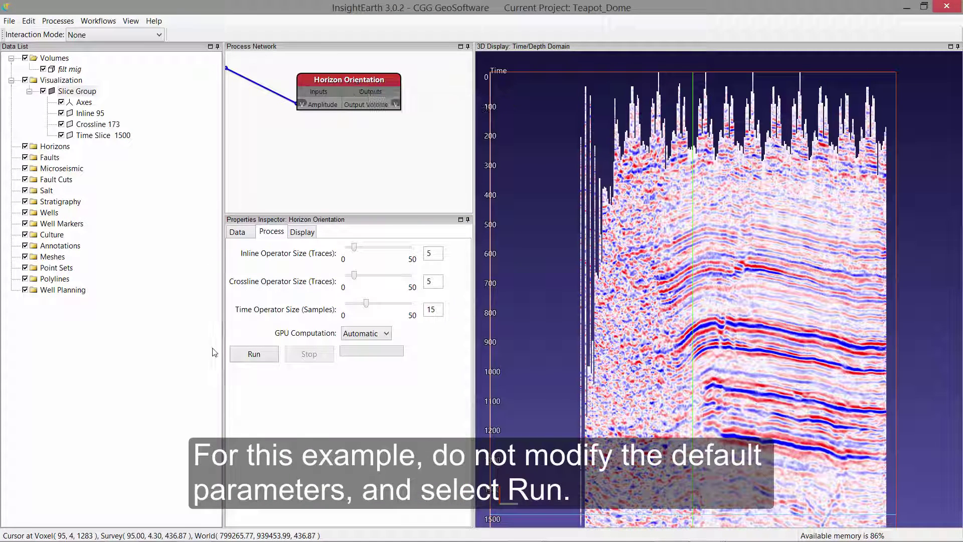
{"action": "left_click", "coordinate": [254, 355]}
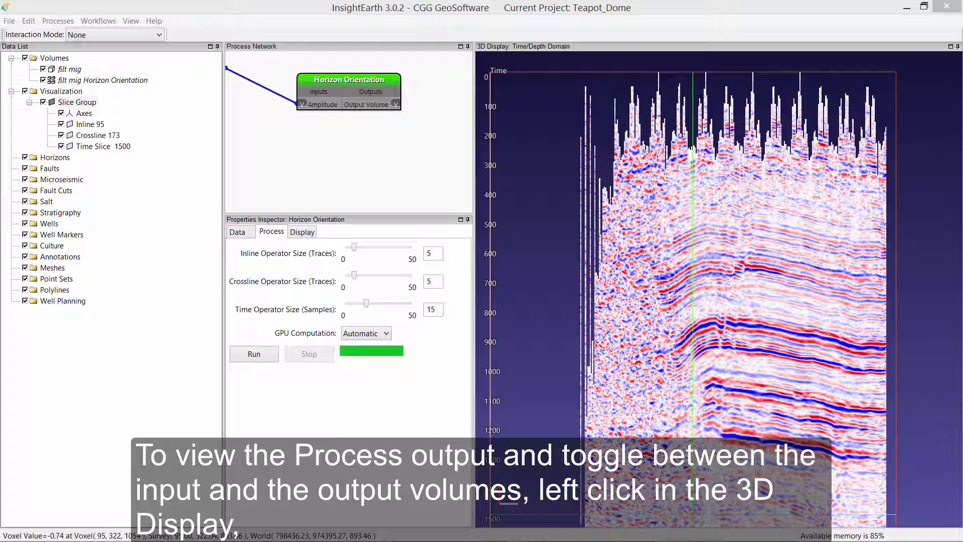
Alternate the 3D display between the filt mig input and the Horizon Orientation output volume to compare them.
{"action": "left_click", "coordinate": [807, 305]}
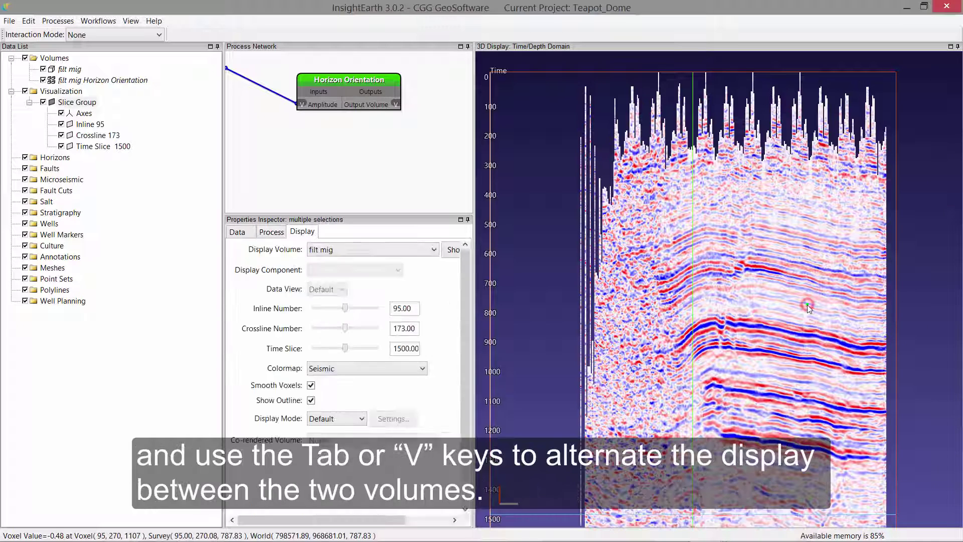
{"action": "key", "text": "Tab"}
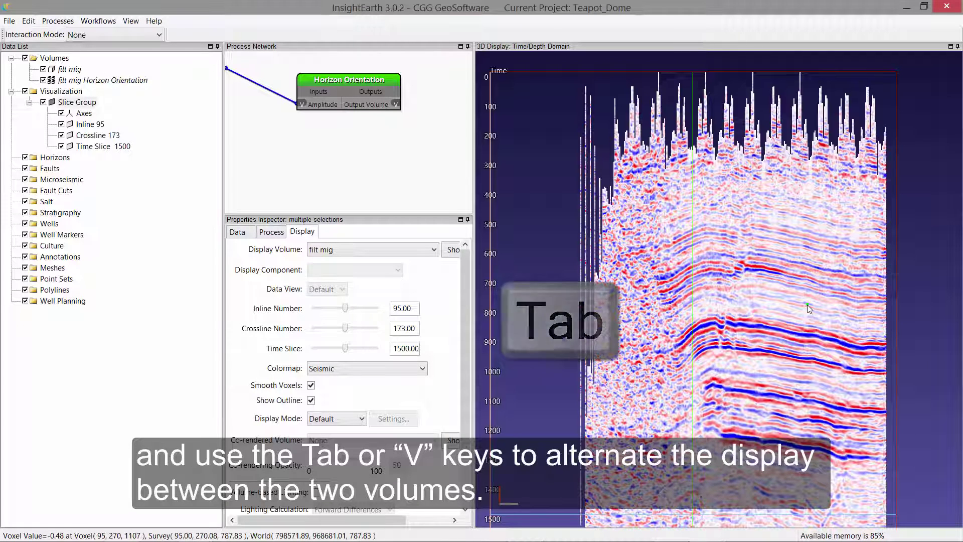
{"action": "key", "text": "v"}
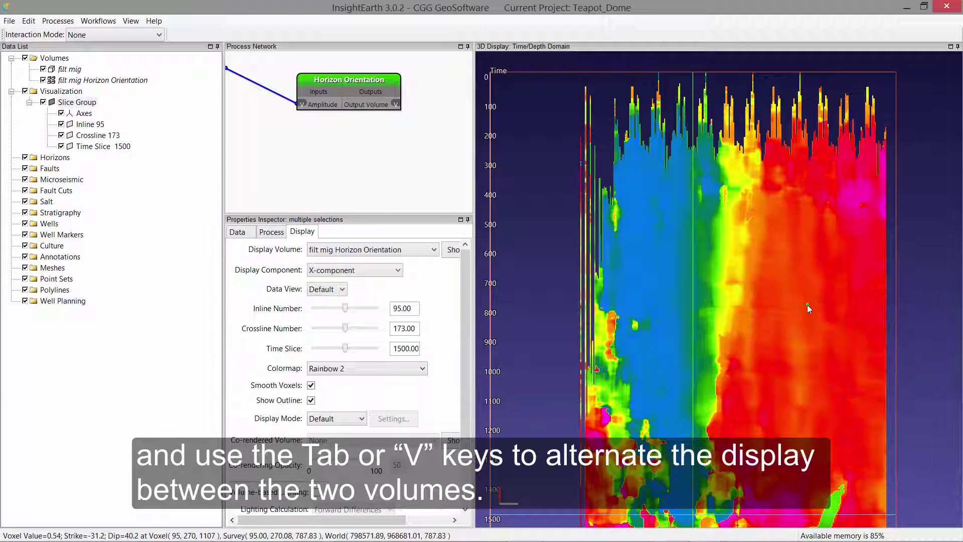
{"action": "key", "text": "v"}
{"action": "key", "text": "v"}
{"action": "key", "text": "v"}
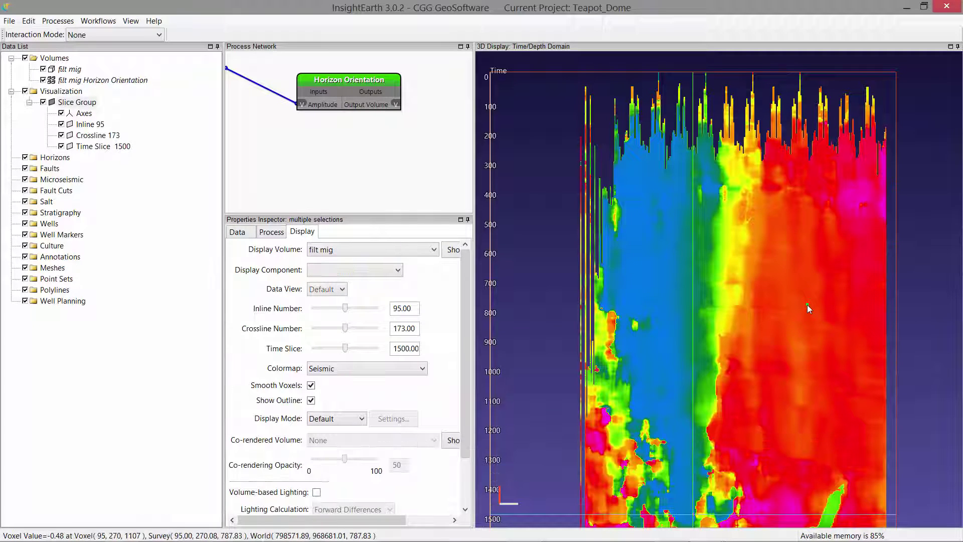
Display the filt mig Horizon Orientation volume on the slices with its Data View set to Dip.
{"action": "key", "text": "v"}
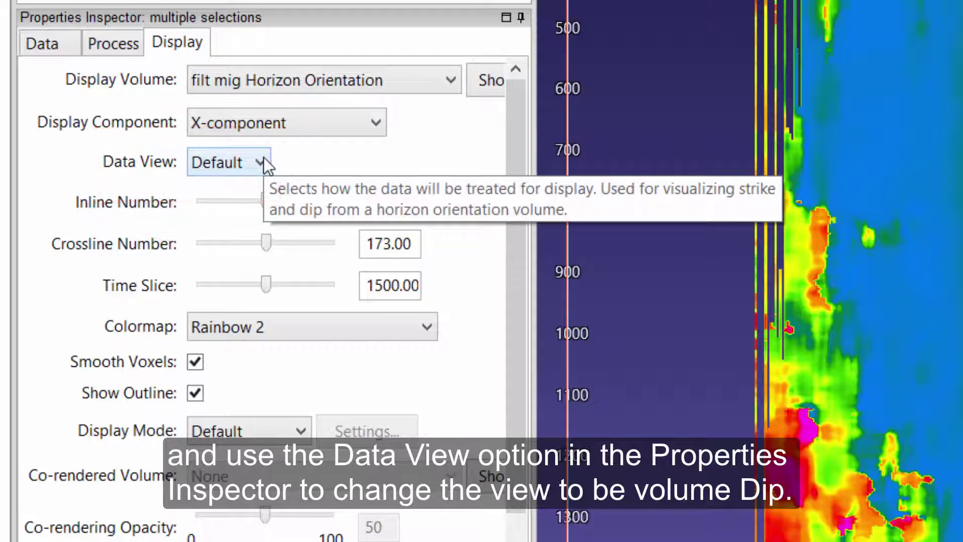
{"action": "left_click", "coordinate": [262, 162]}
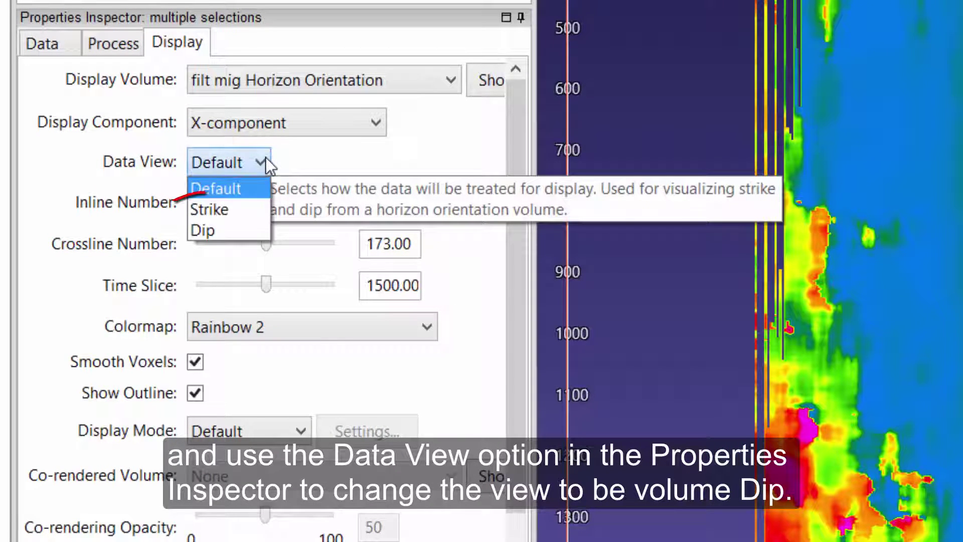
{"action": "left_click", "coordinate": [251, 232]}
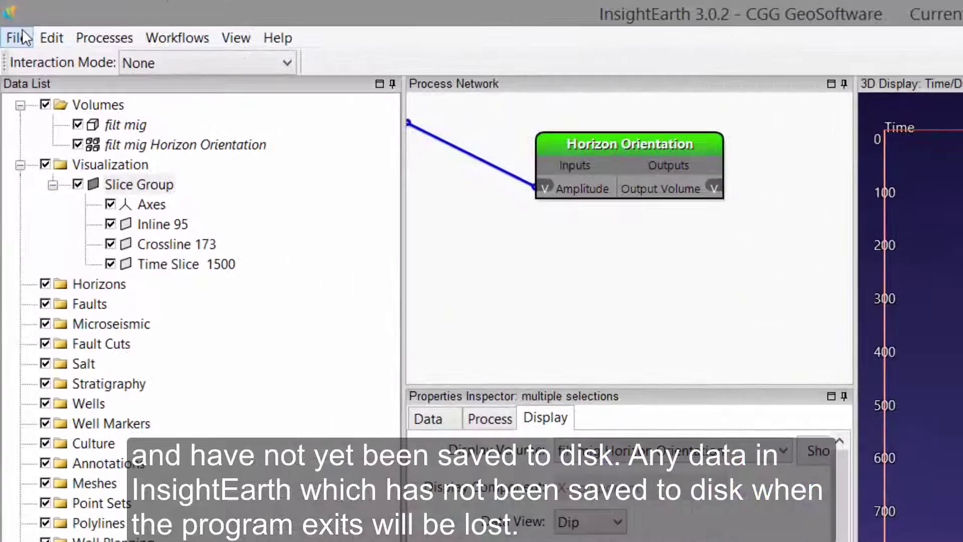
Try to exit the program while the volumes are still unsaved.
{"action": "left_click", "coordinate": [20, 38]}
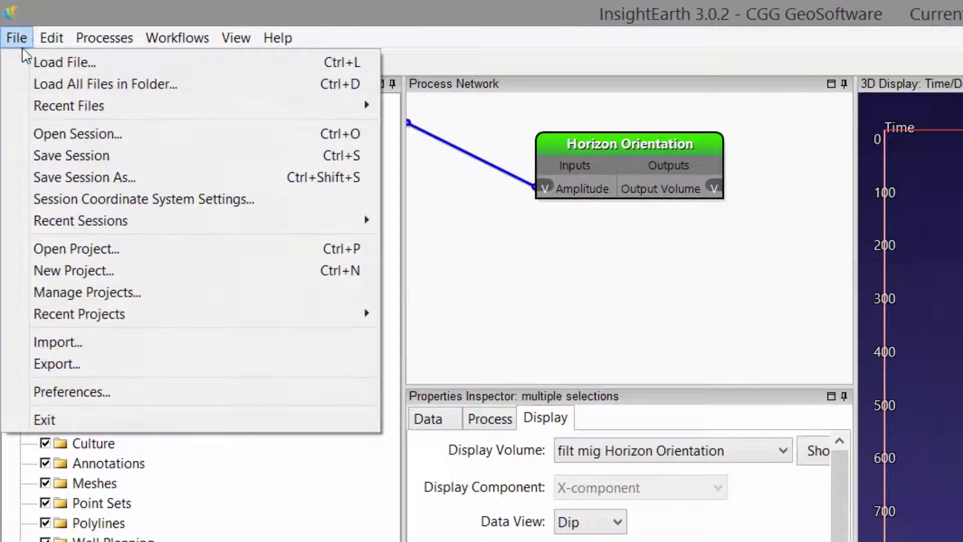
{"action": "left_click", "coordinate": [43, 419]}
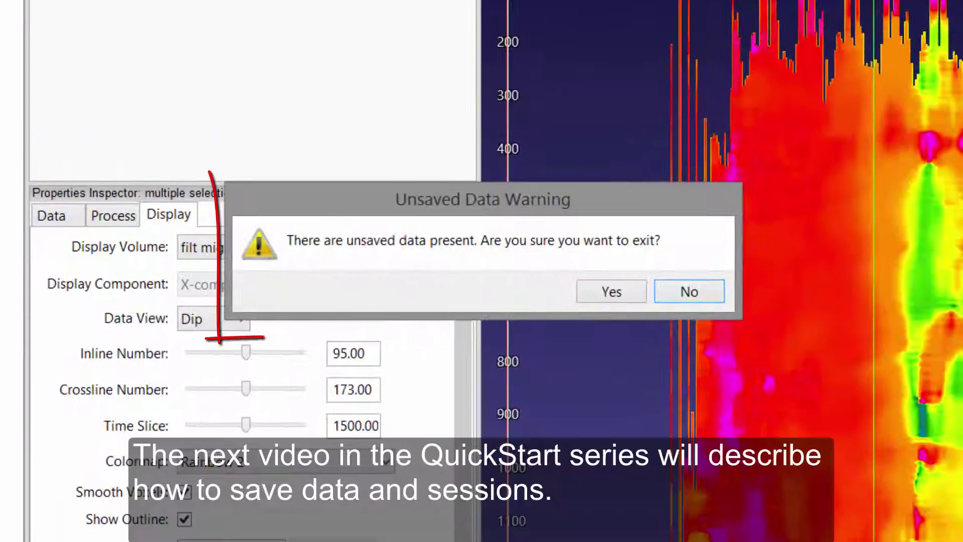